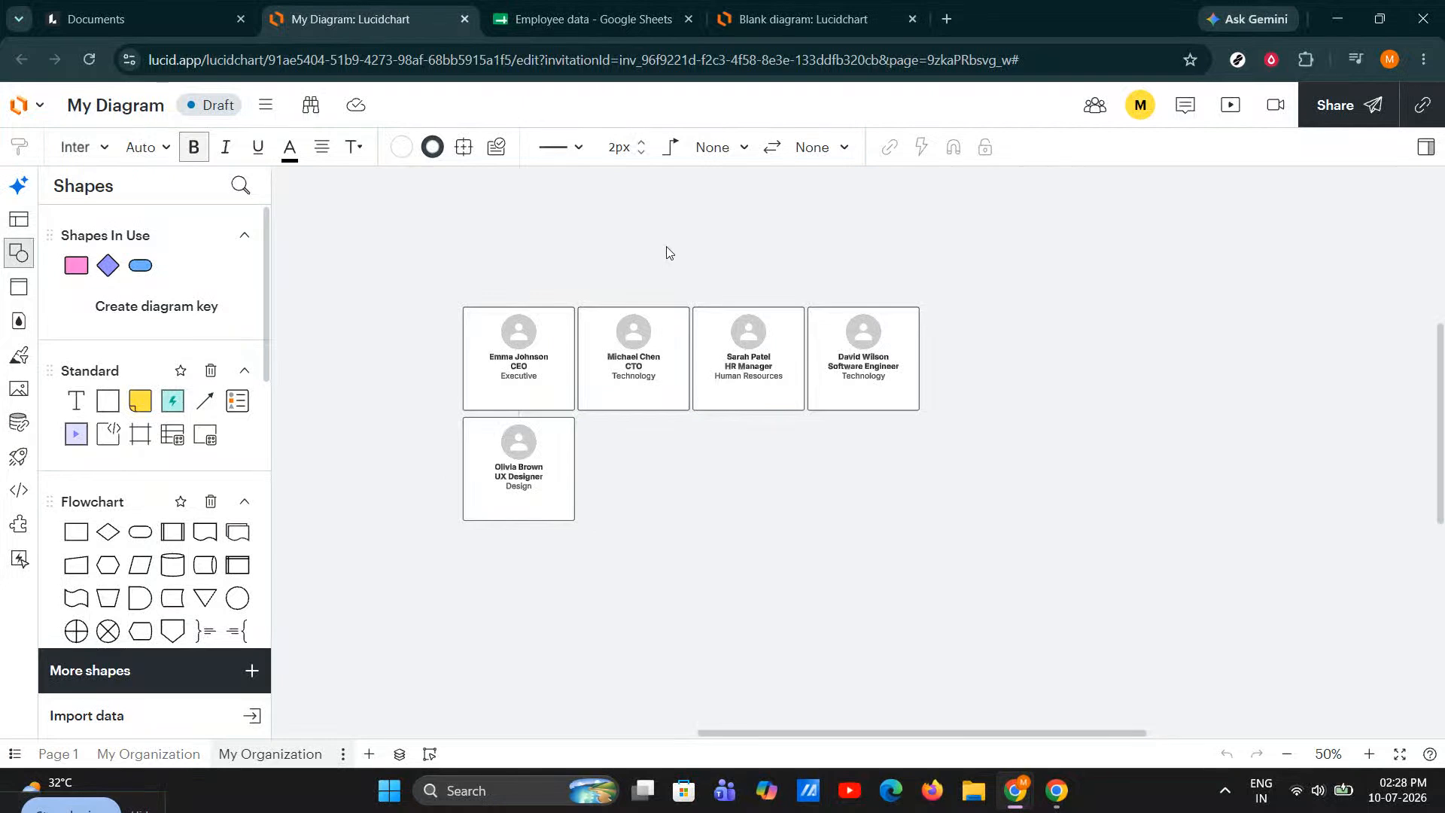
Examine the org chart's data management options and its source records in the Employee data spreadsheet
{"action": "left_click", "coordinate": [630, 293]}
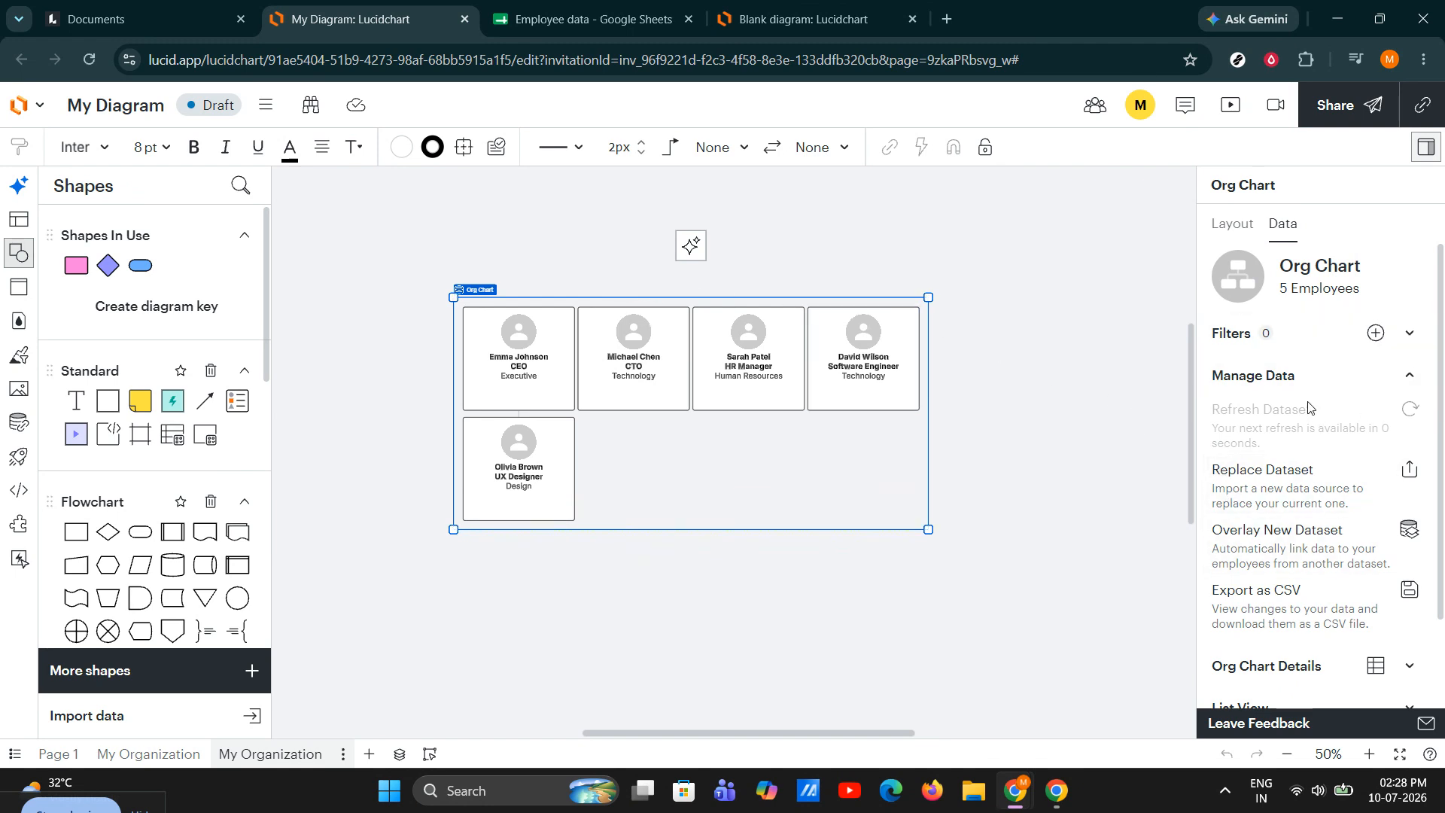
{"action": "scroll", "coordinate": [1308, 407], "scroll_direction": "down", "scroll_amount": 2}
{"action": "scroll", "coordinate": [1308, 407], "scroll_direction": "up", "scroll_amount": 2}
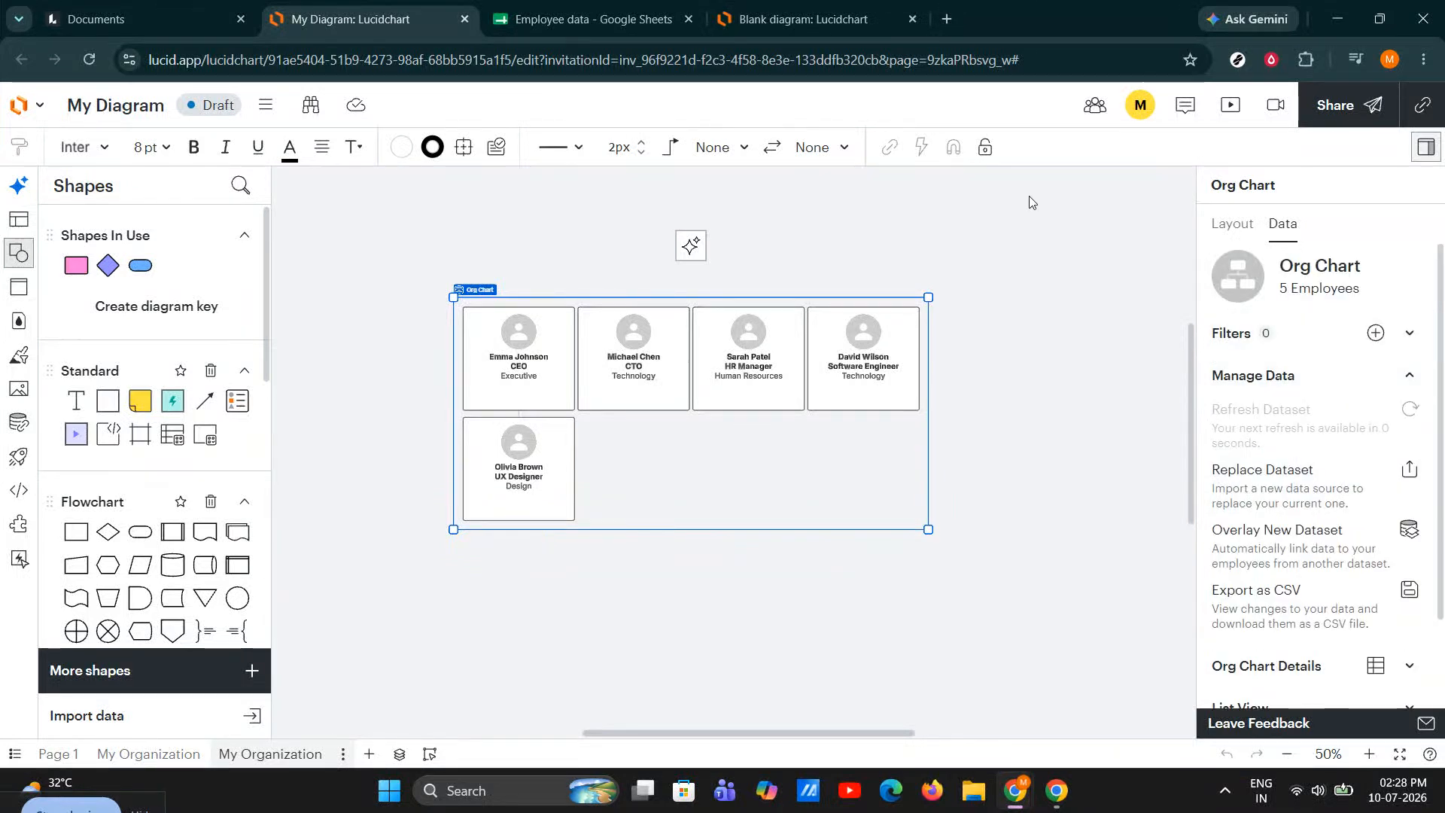
{"action": "left_click", "coordinate": [609, 6]}
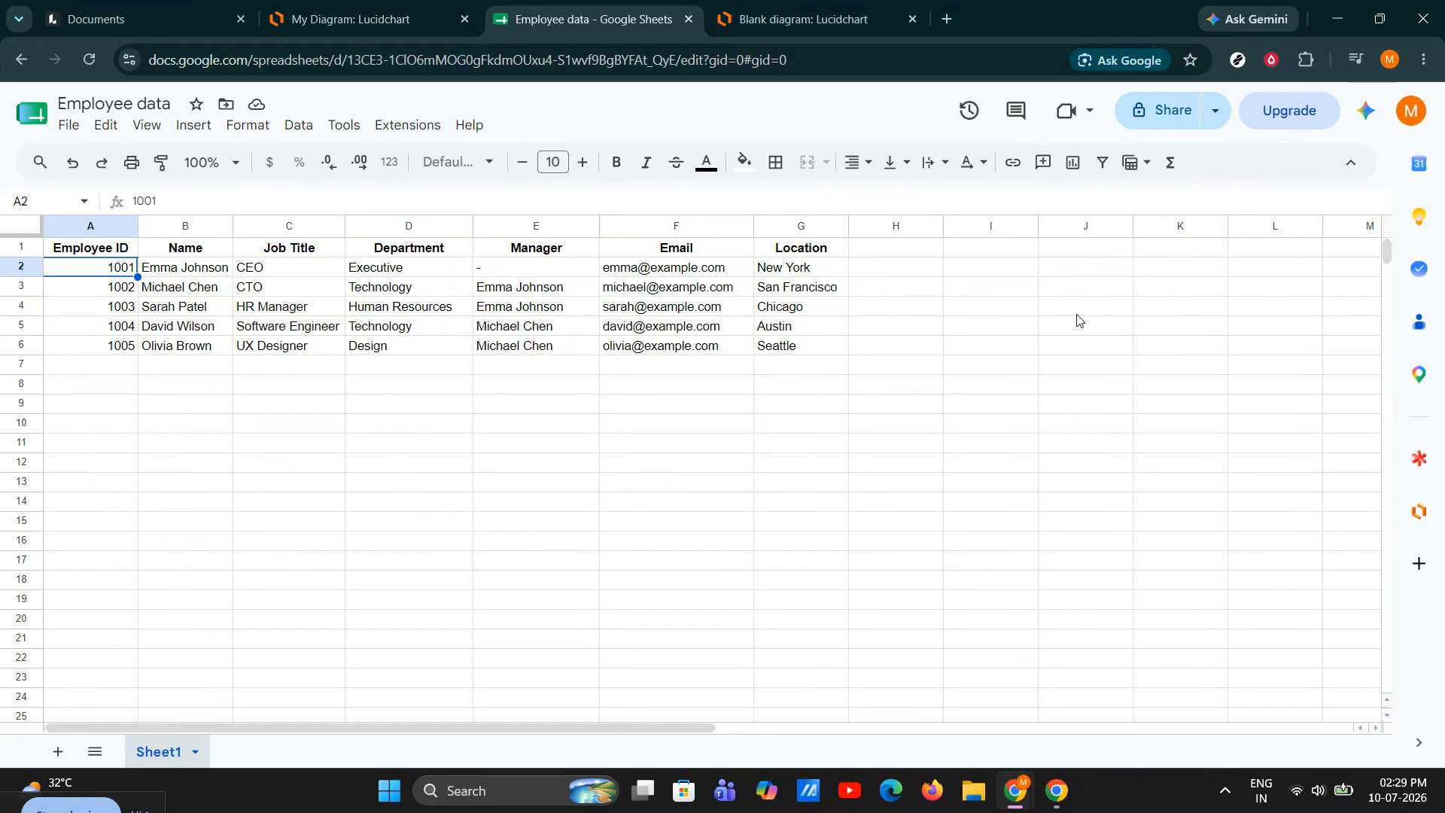
{"action": "left_click", "coordinate": [361, 18]}
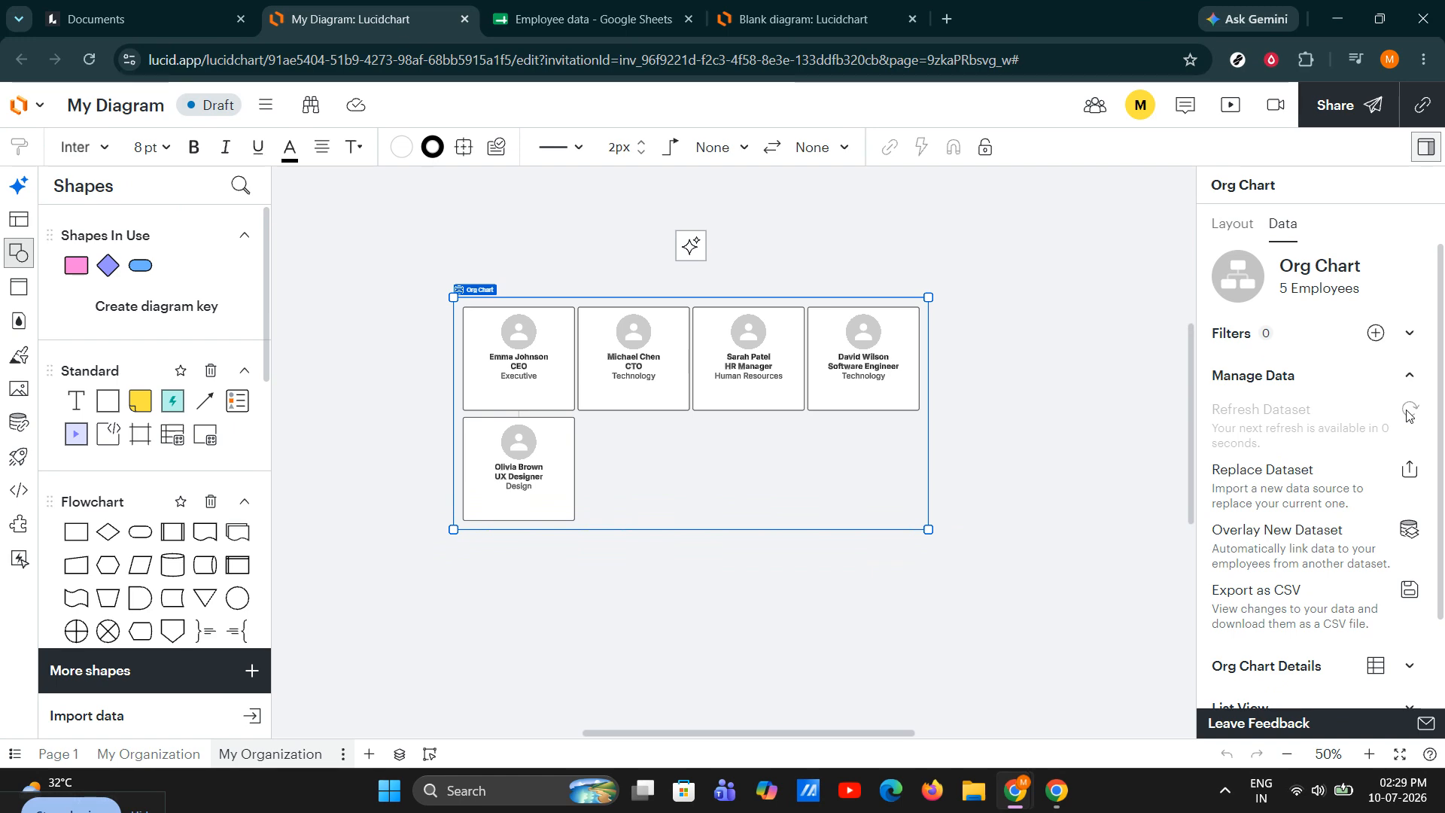
Try to replace the org chart's dataset, dismiss the Enterprise plan offer and deselect the chart
{"action": "left_click", "coordinate": [1332, 485]}
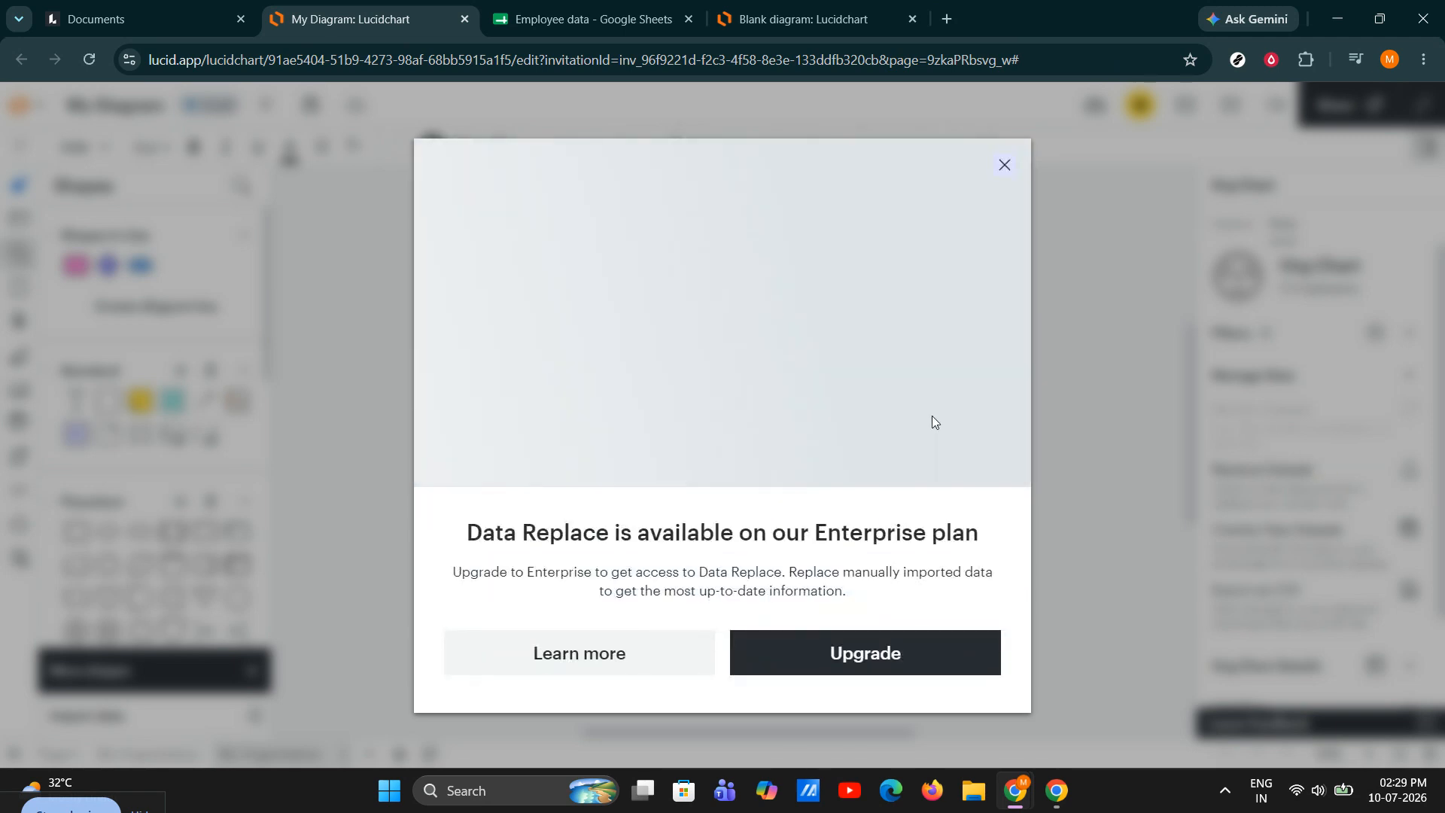
{"action": "left_click", "coordinate": [1004, 226]}
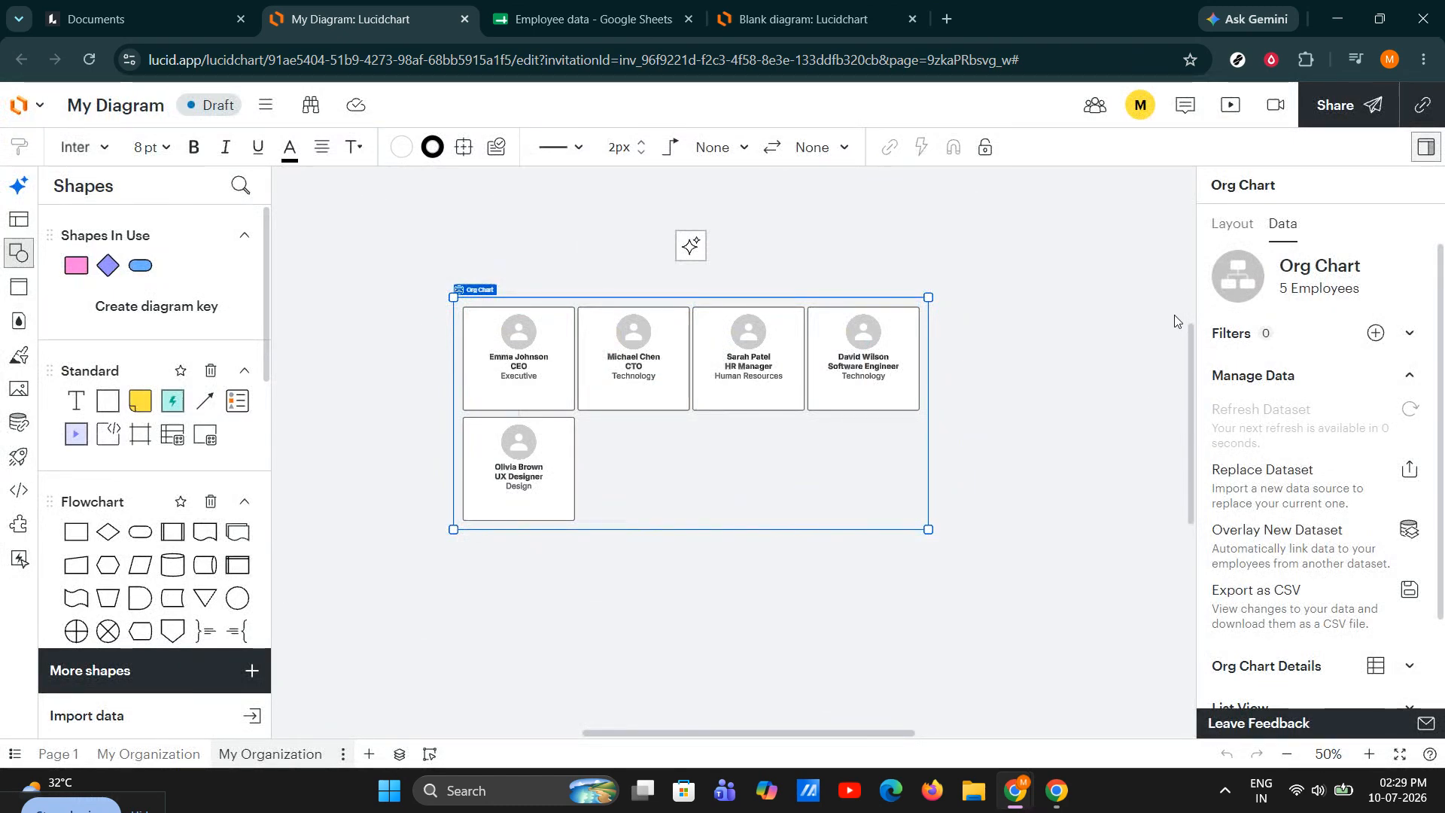
{"action": "left_click", "coordinate": [1121, 271]}
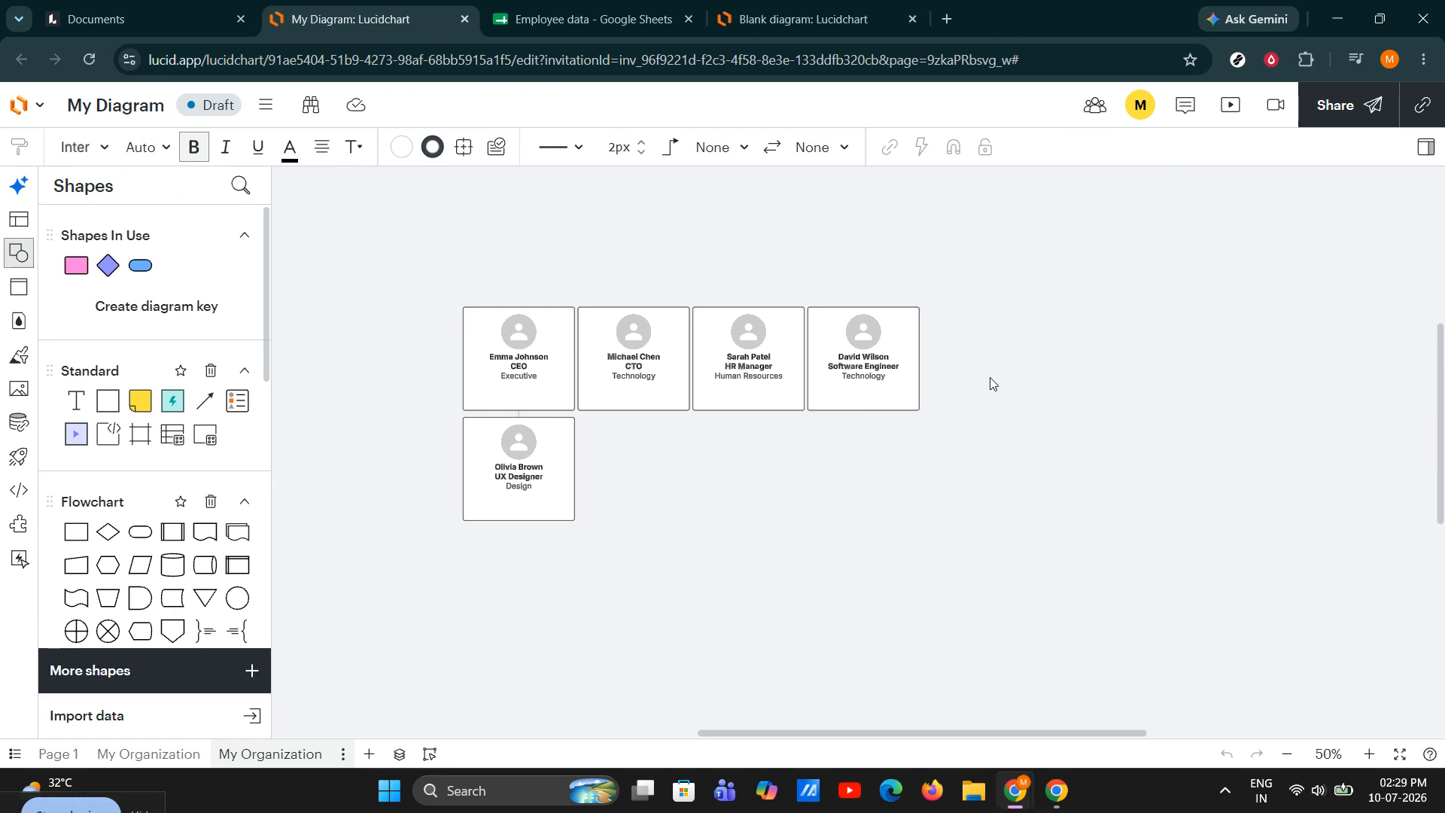
Open lucid.app in a new incognito window
{"action": "left_click", "coordinate": [1425, 59]}
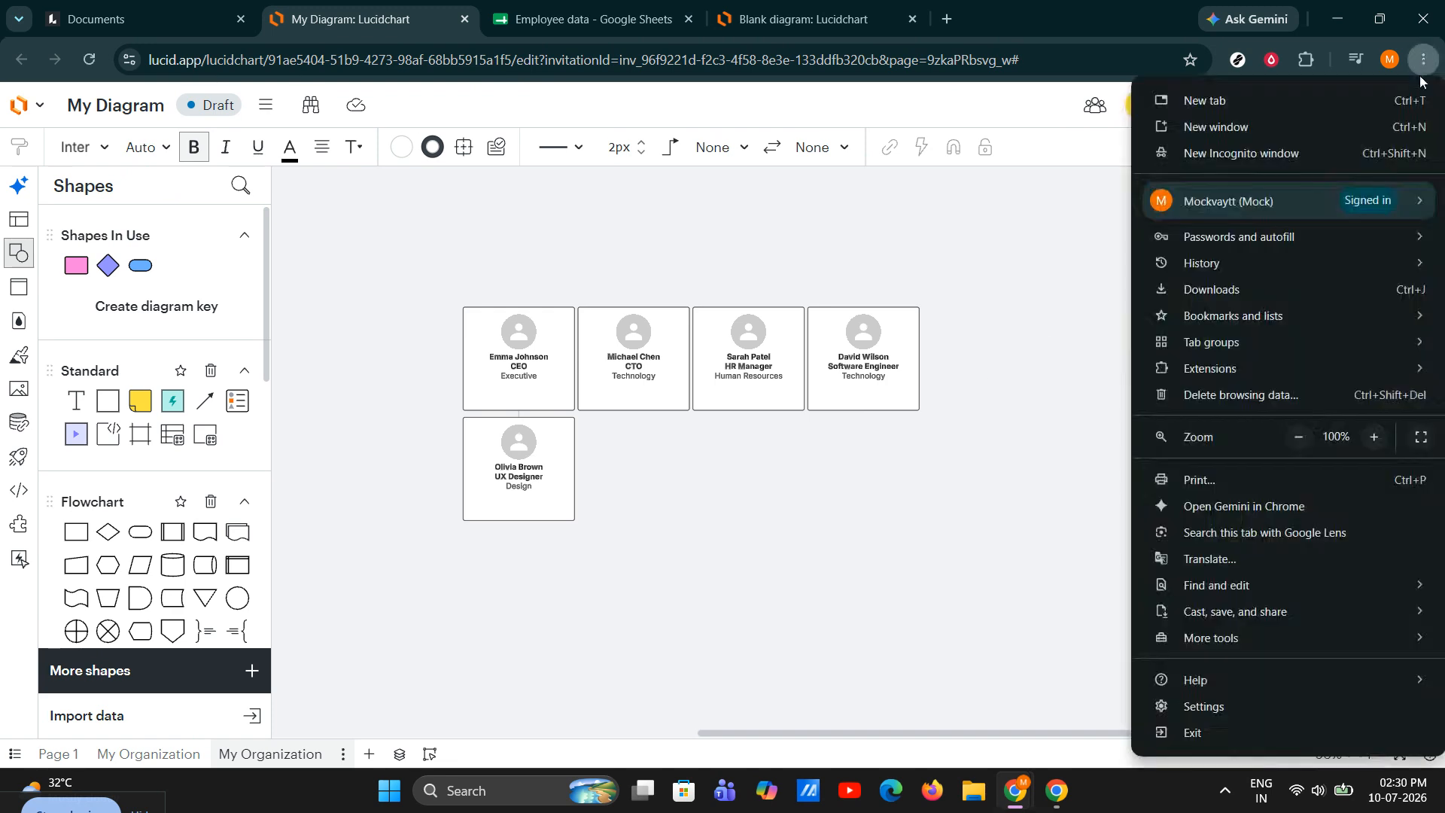
{"action": "left_click", "coordinate": [1368, 161]}
{"action": "type", "text": "luci"}
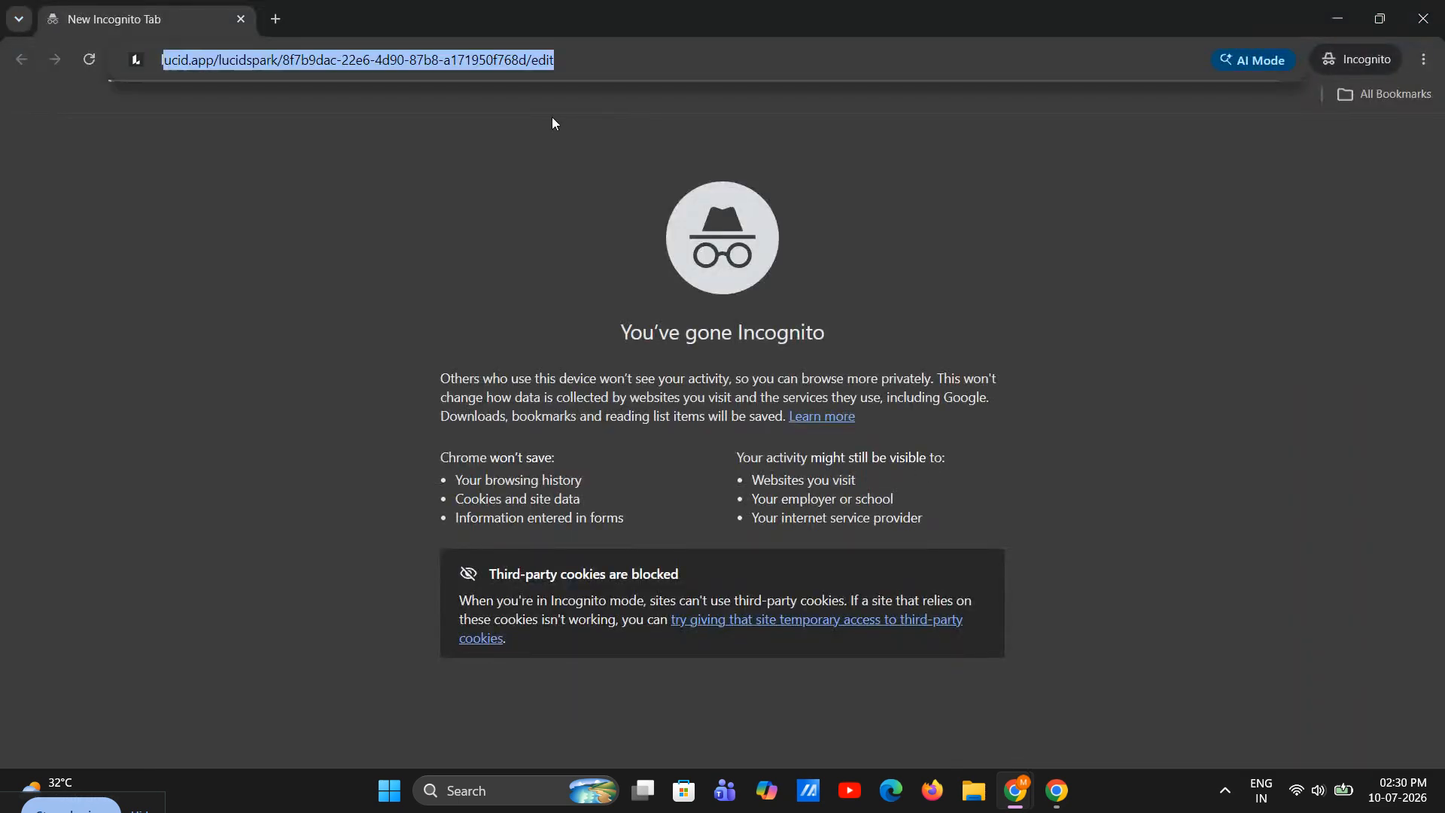
{"action": "type", "text": "d.app"}
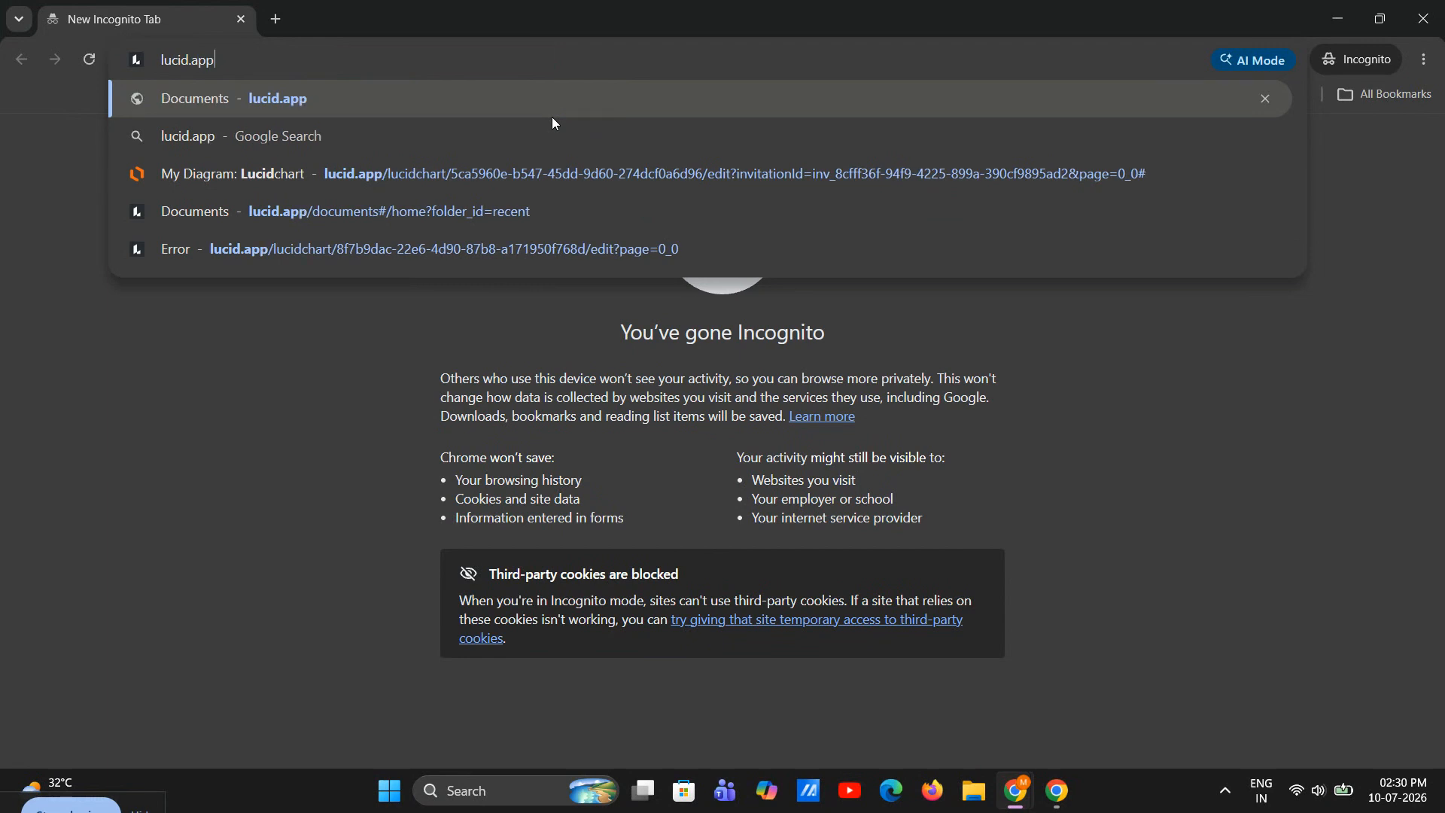
{"action": "key", "text": "Return"}
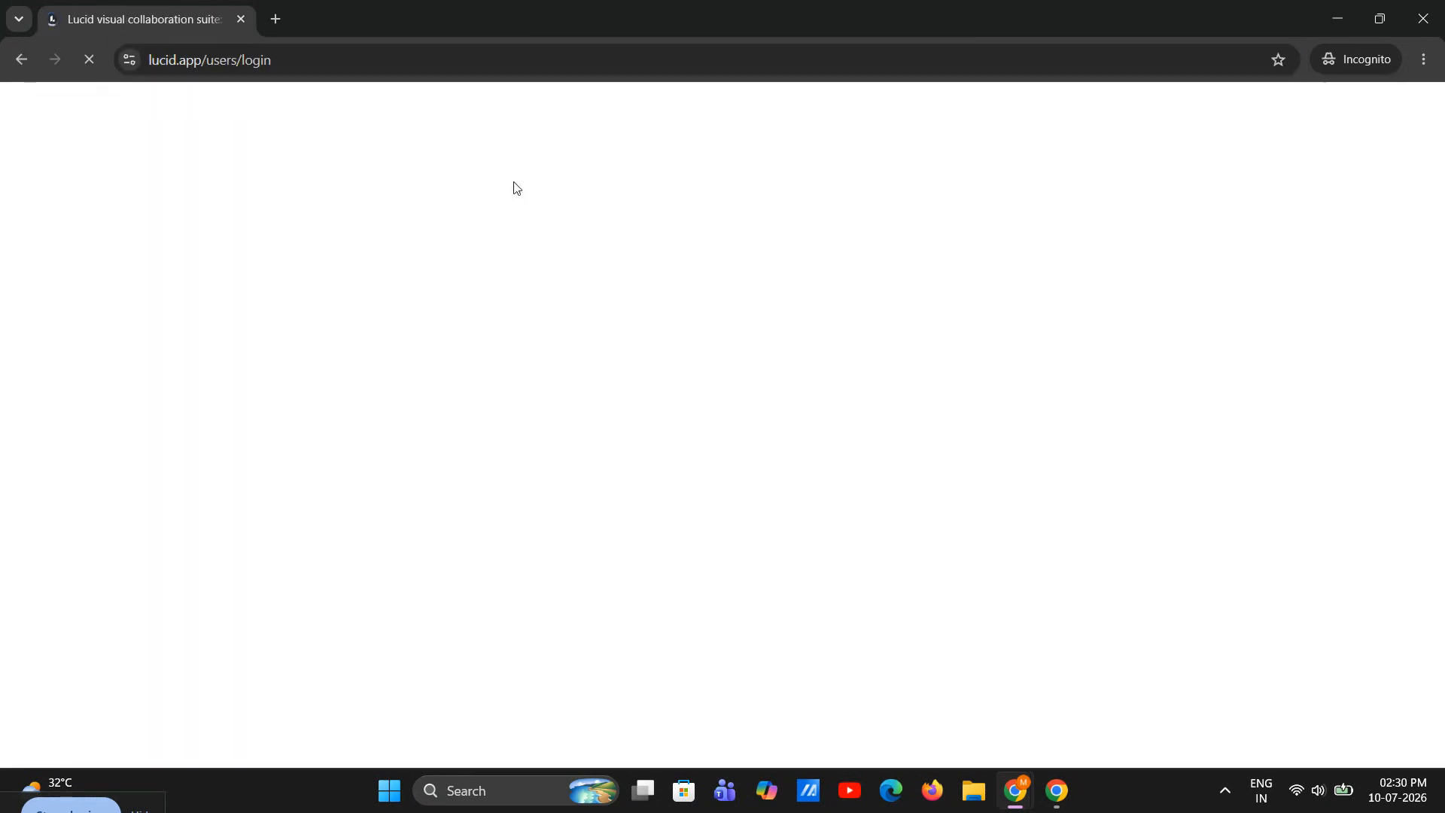
Fill the Lucid login form with the saved account e-mail and close the incognito window without logging in
{"action": "left_click", "coordinate": [286, 286]}
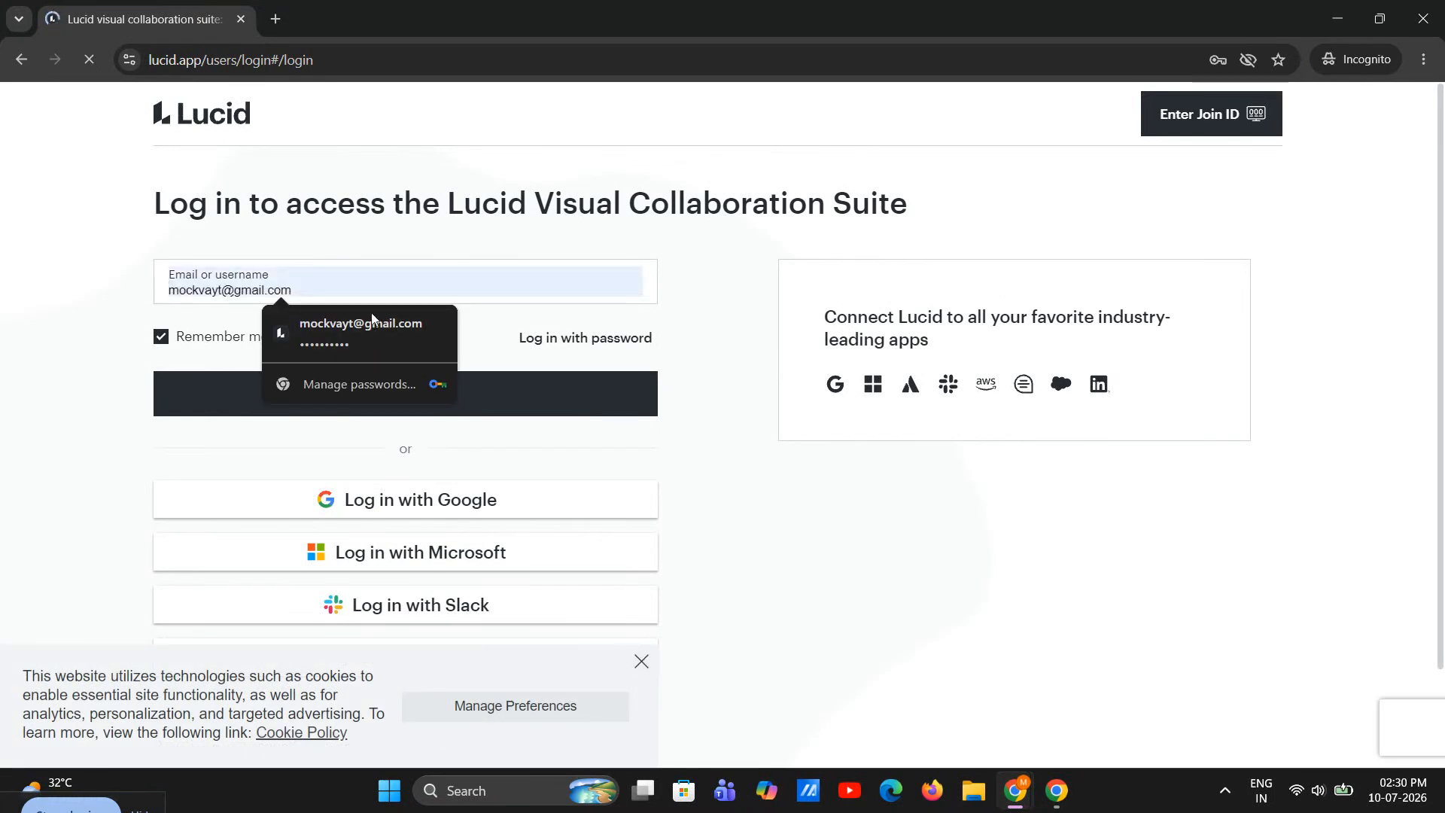
{"action": "left_click", "coordinate": [322, 325]}
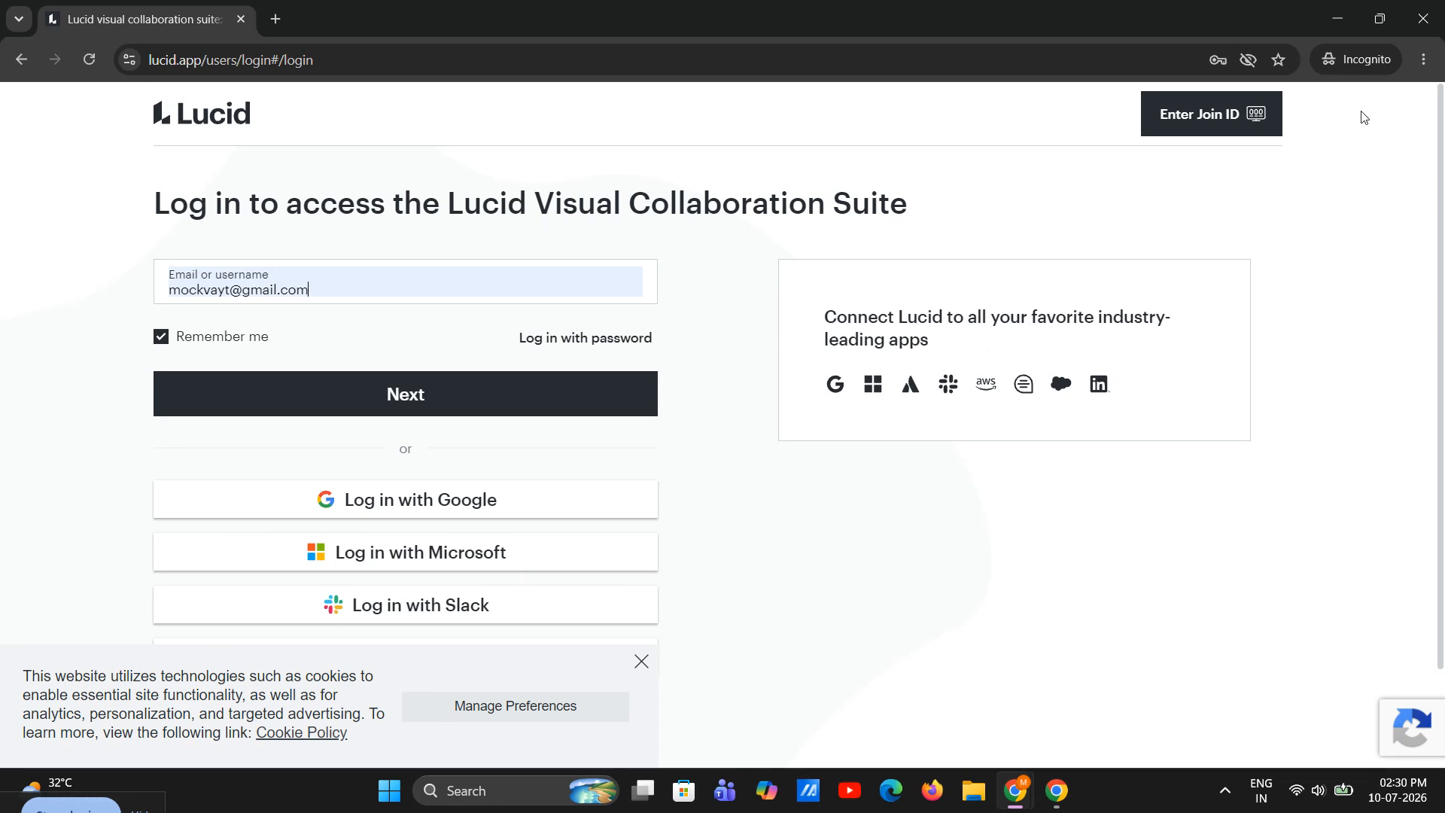
{"action": "left_click", "coordinate": [1407, 27]}
Include cookies and other site data in Chrome's browsing data deletion options and close the settings without deleting
{"action": "left_click", "coordinate": [1424, 60]}
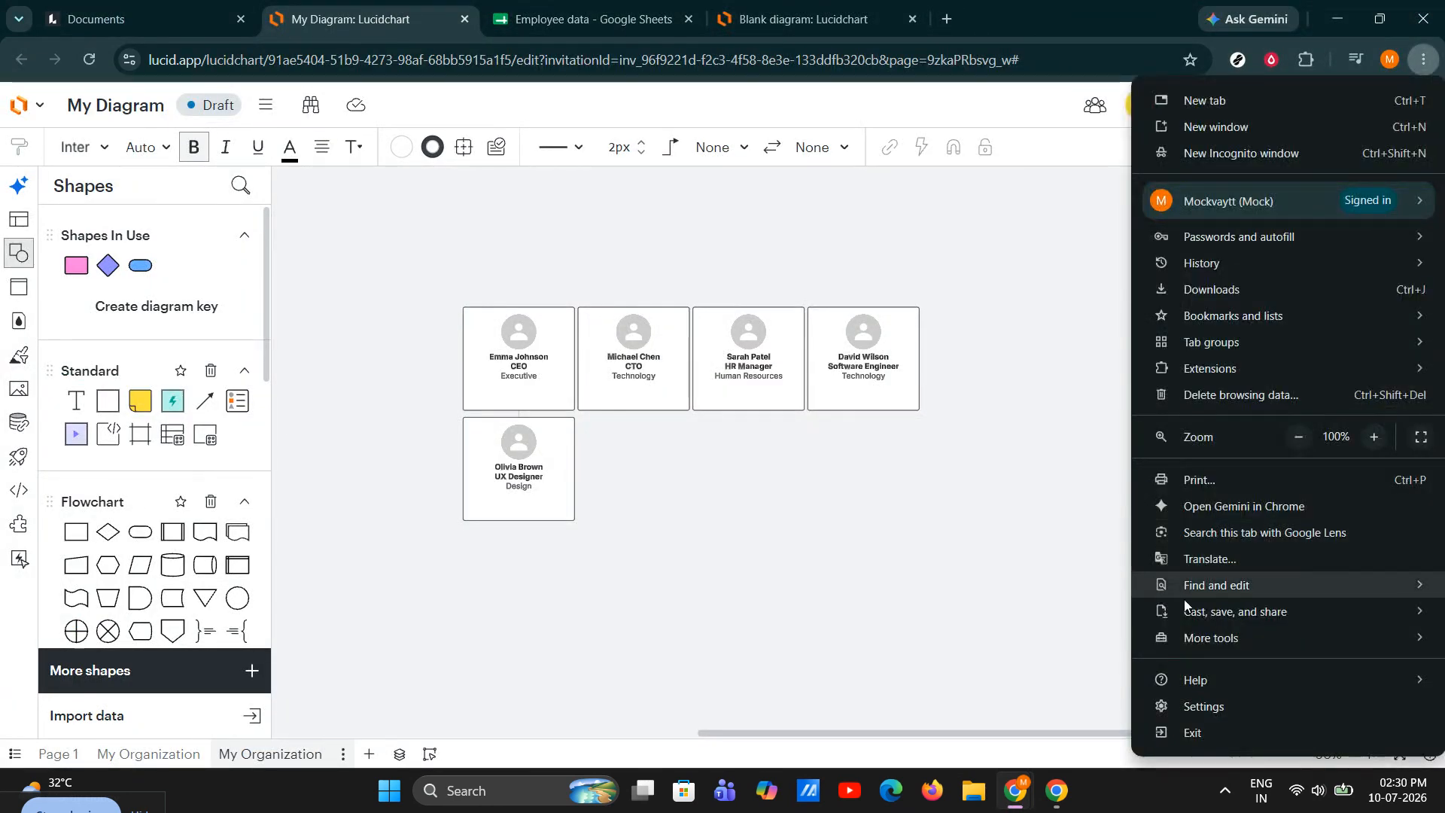
{"action": "left_click", "coordinate": [1205, 706]}
{"action": "left_click", "coordinate": [188, 213]}
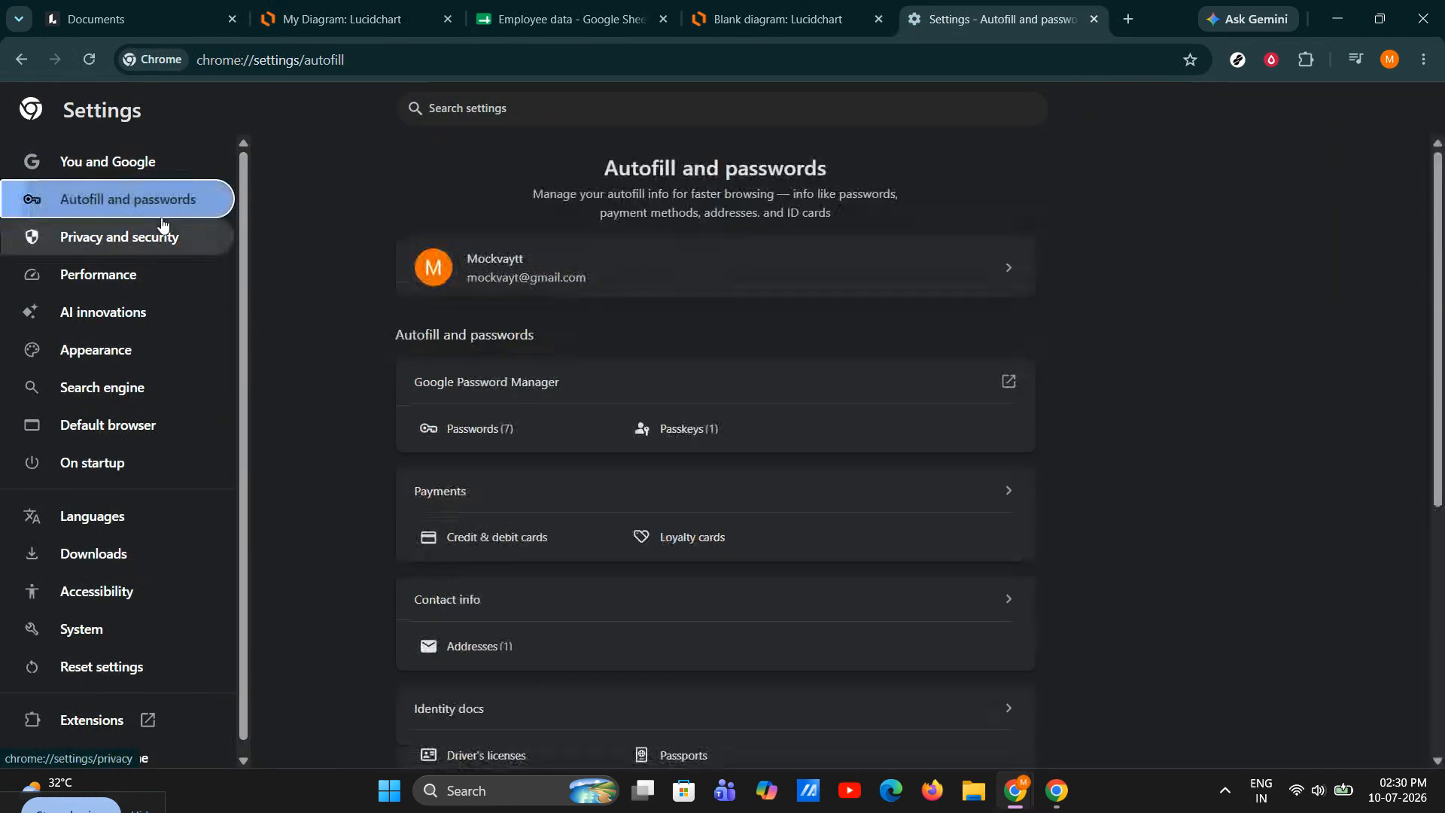
{"action": "left_click", "coordinate": [168, 230]}
{"action": "left_click", "coordinate": [568, 348]}
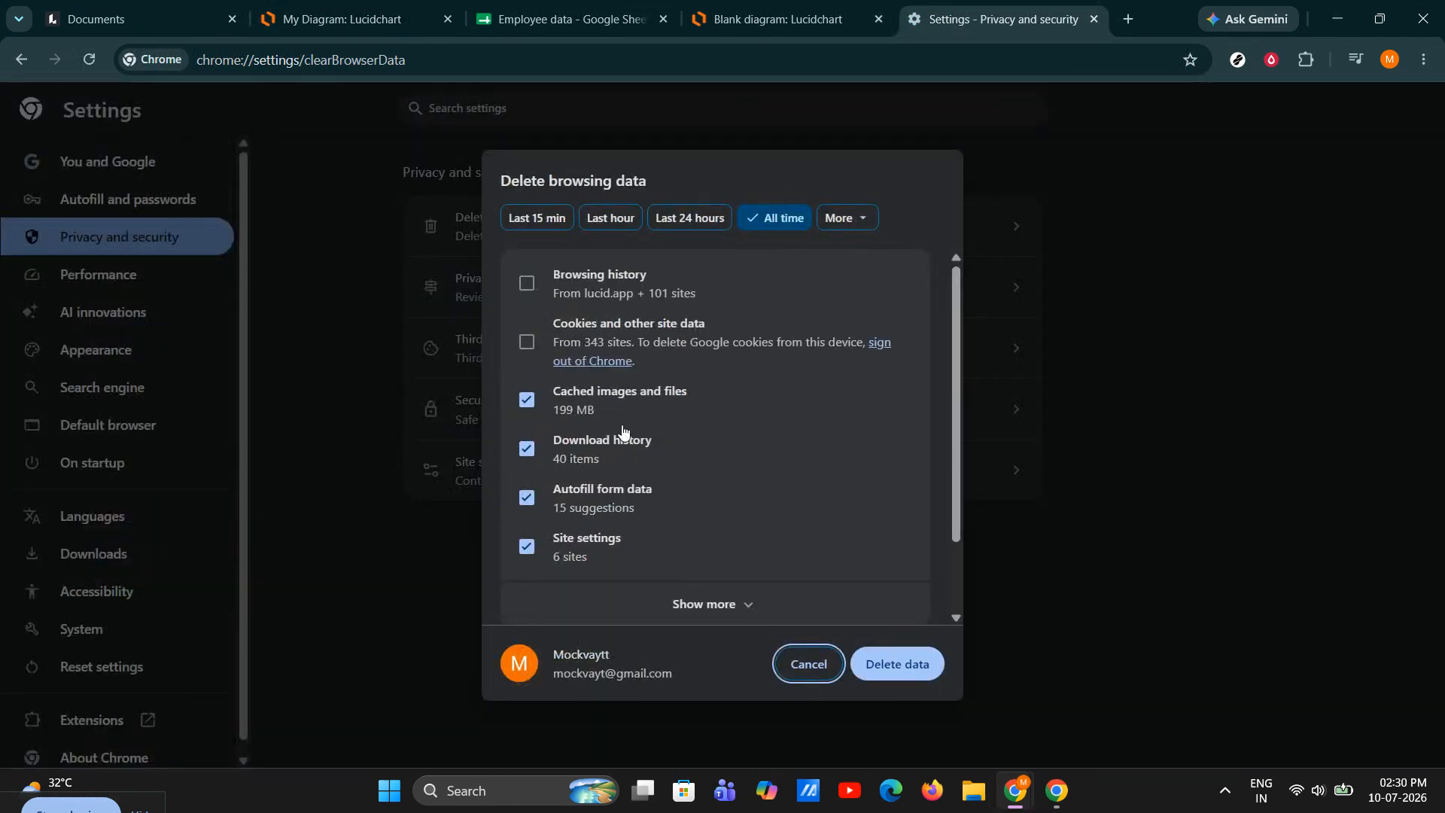
{"action": "left_click", "coordinate": [594, 355]}
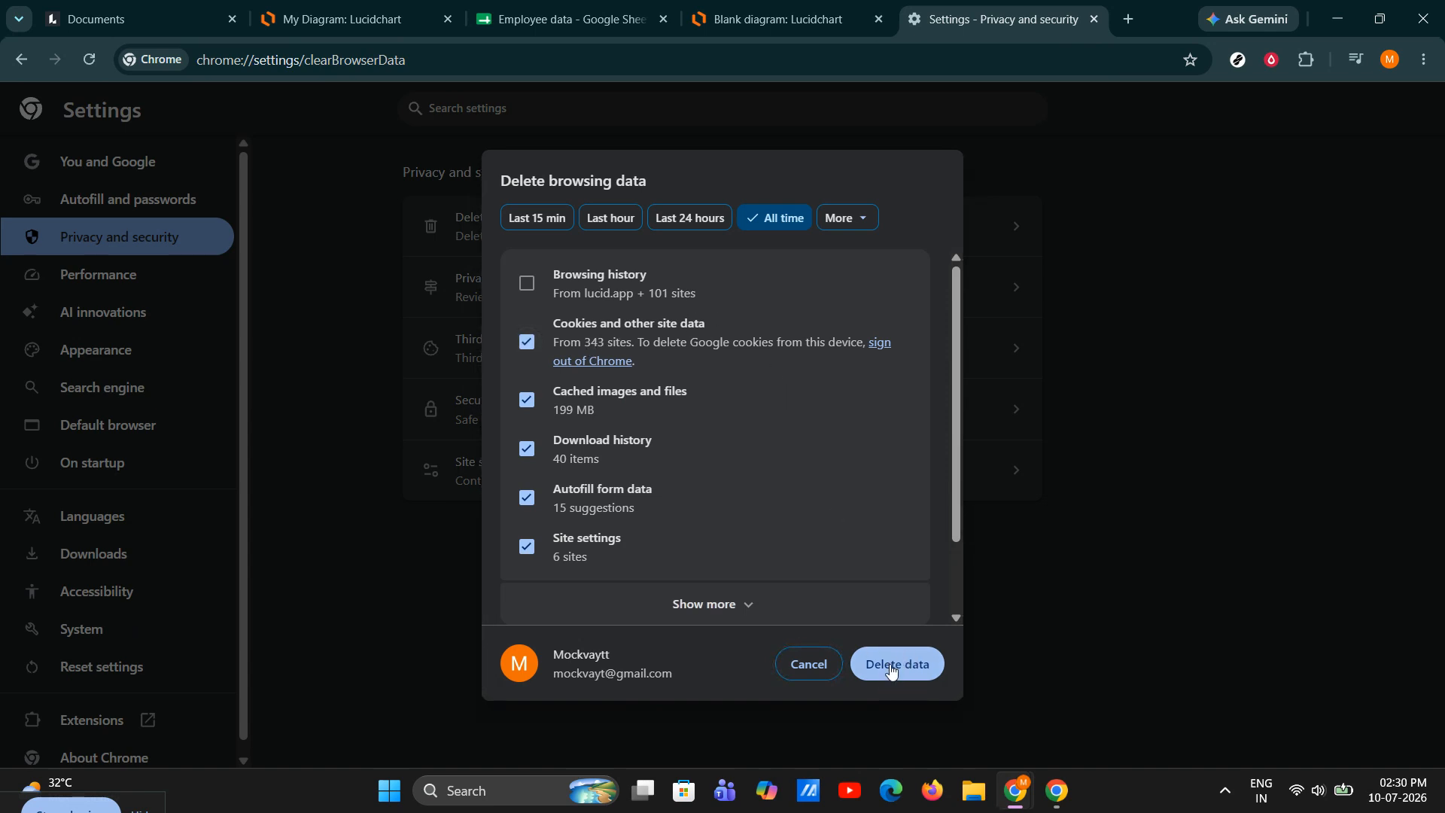
{"action": "left_click", "coordinate": [1089, 22]}
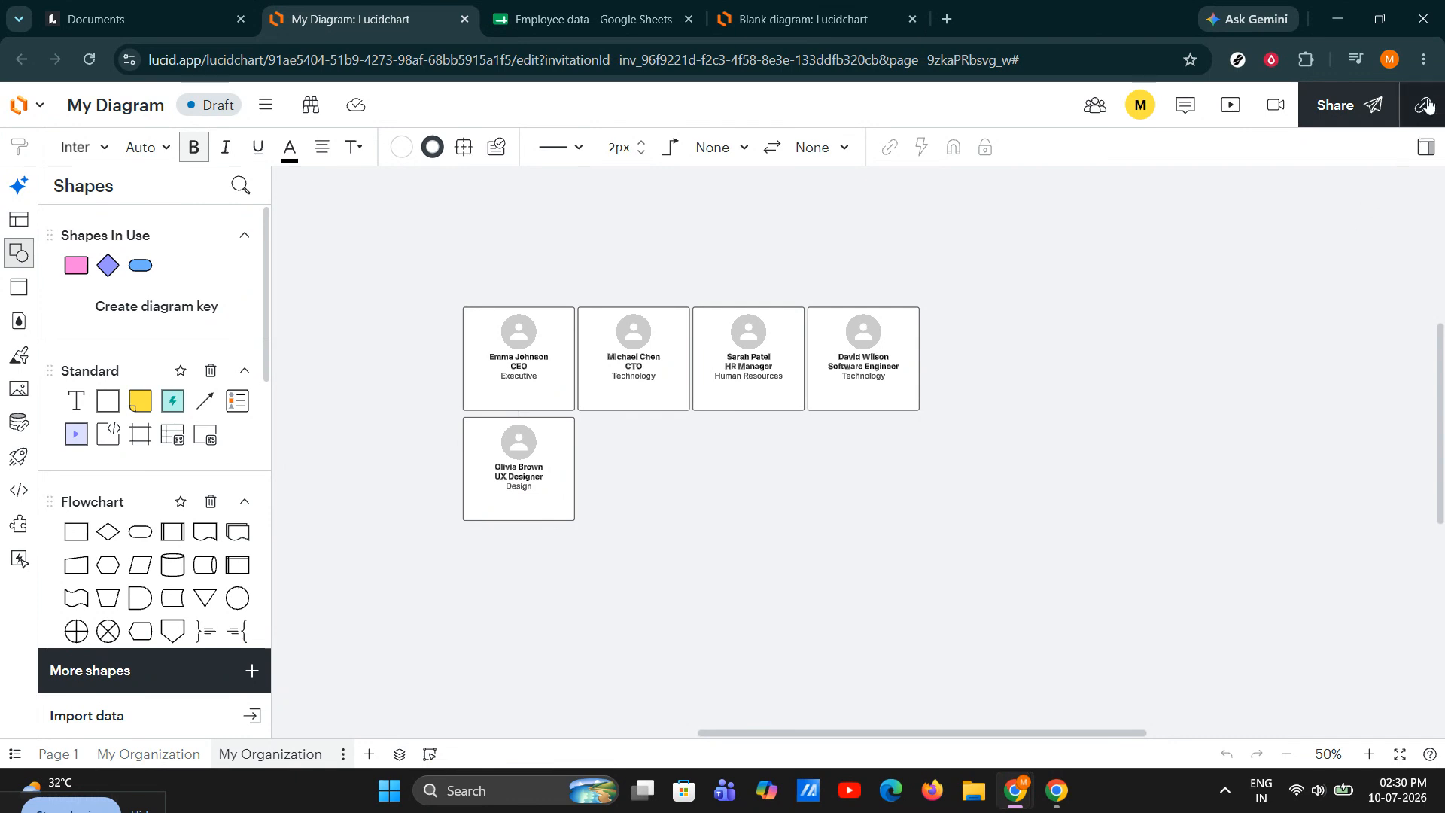
Check for Chrome updates on the About Chrome page and close it
{"action": "left_click", "coordinate": [1424, 59]}
{"action": "mouse_move", "coordinate": [1231, 680]}
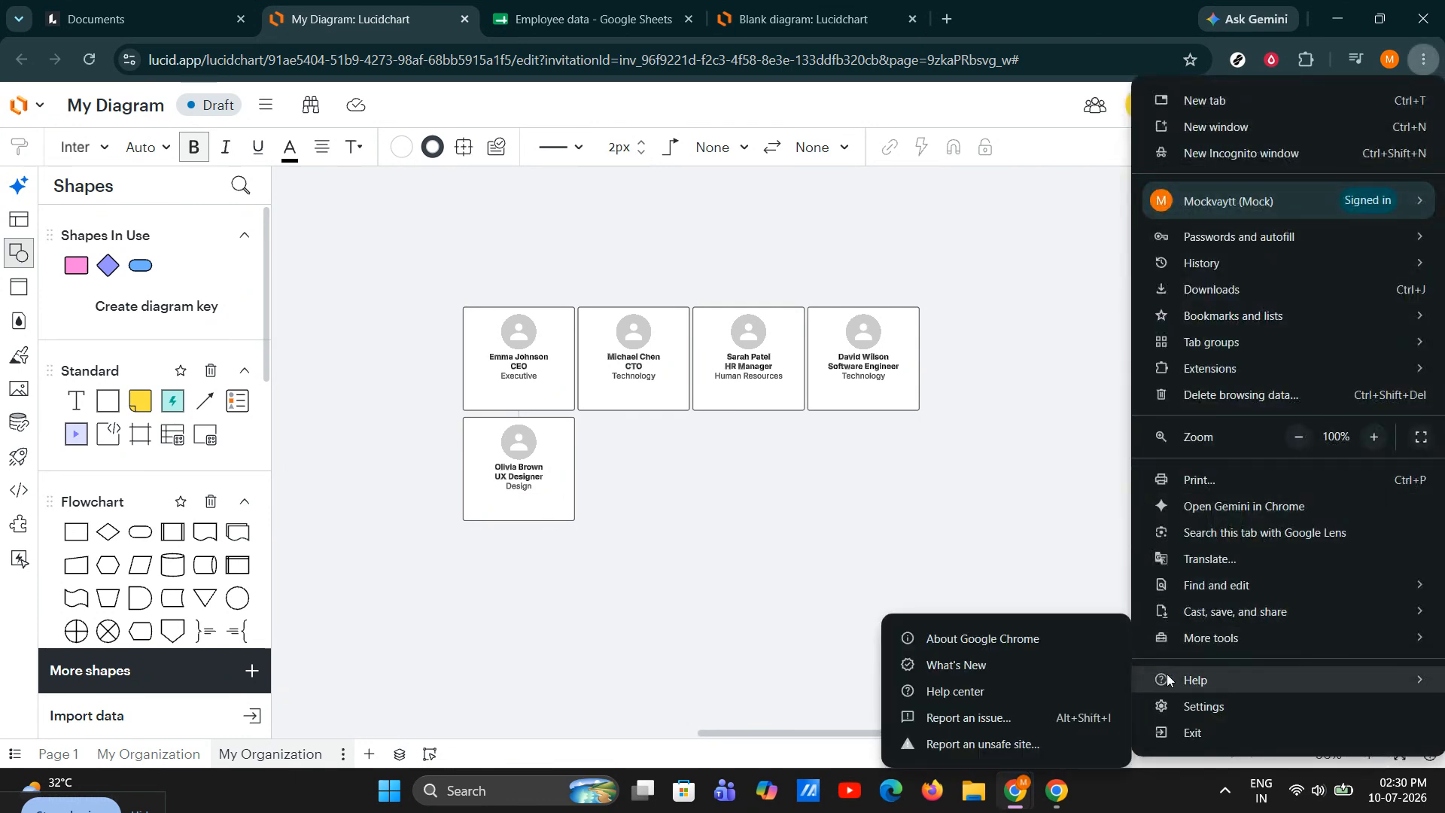
{"action": "left_click", "coordinate": [1071, 640]}
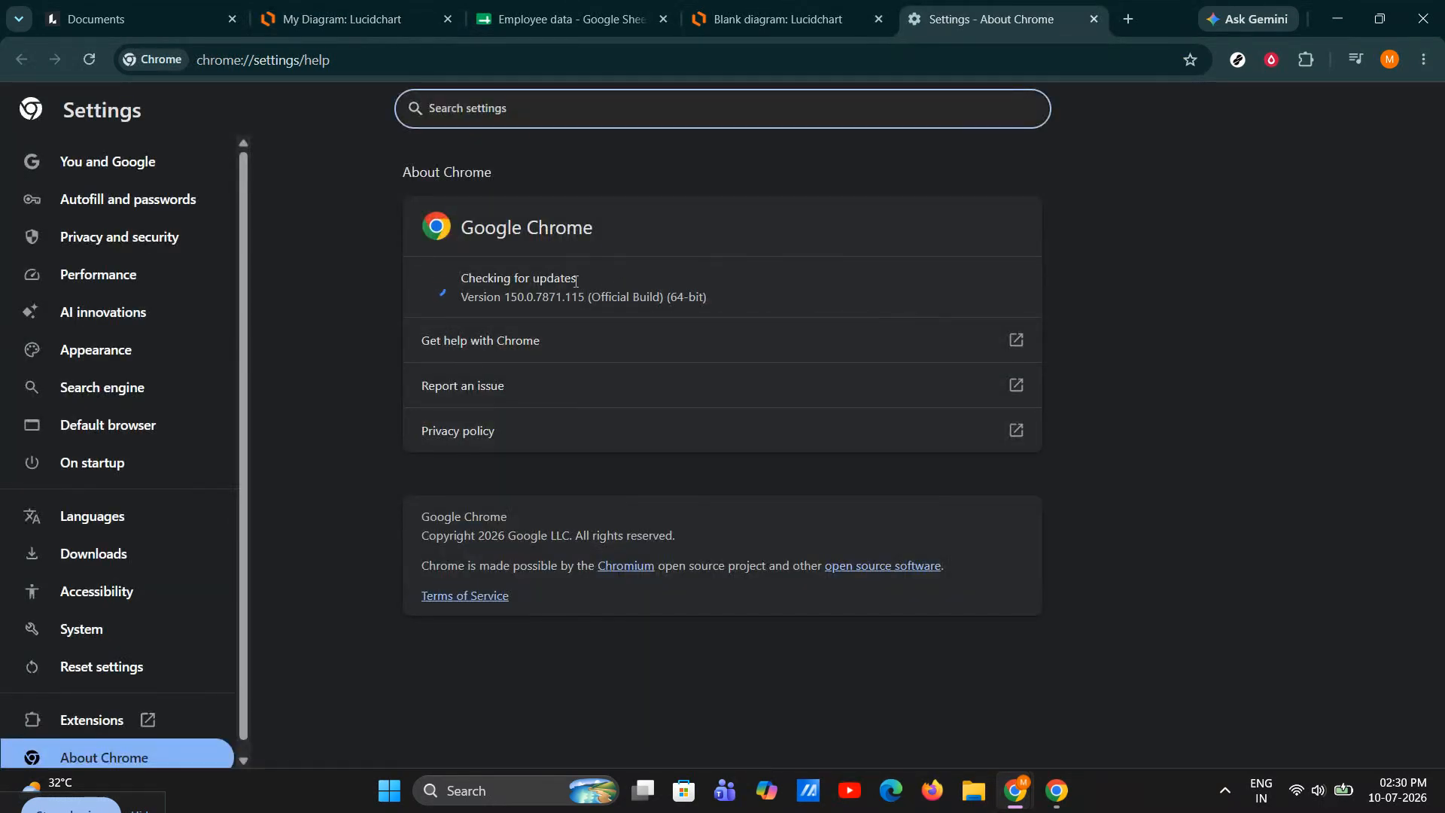
{"action": "left_click", "coordinate": [1094, 19]}
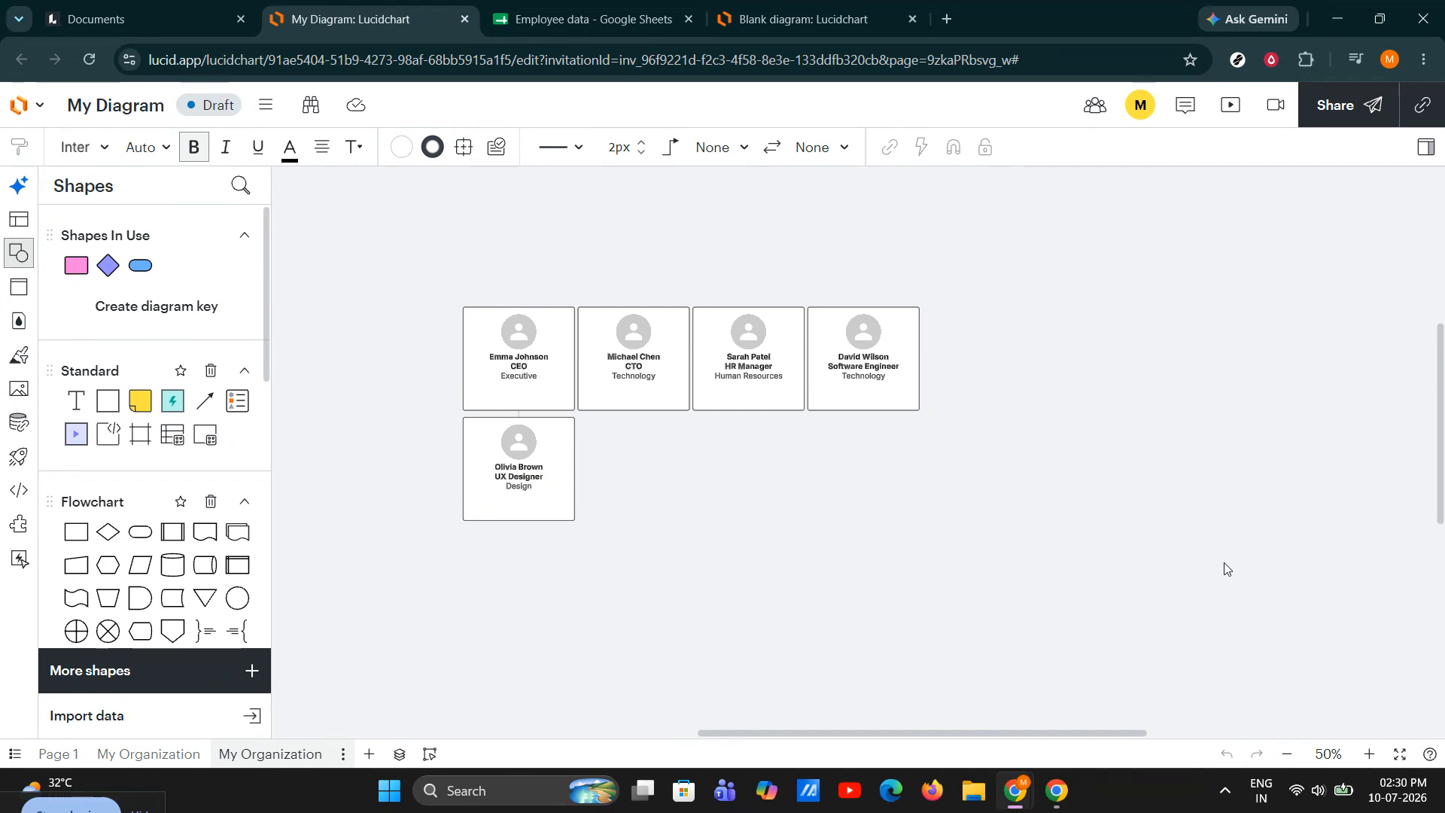
Check the available VPN connections in the Windows quick settings and return to the diagram
{"action": "left_click", "coordinate": [1318, 790]}
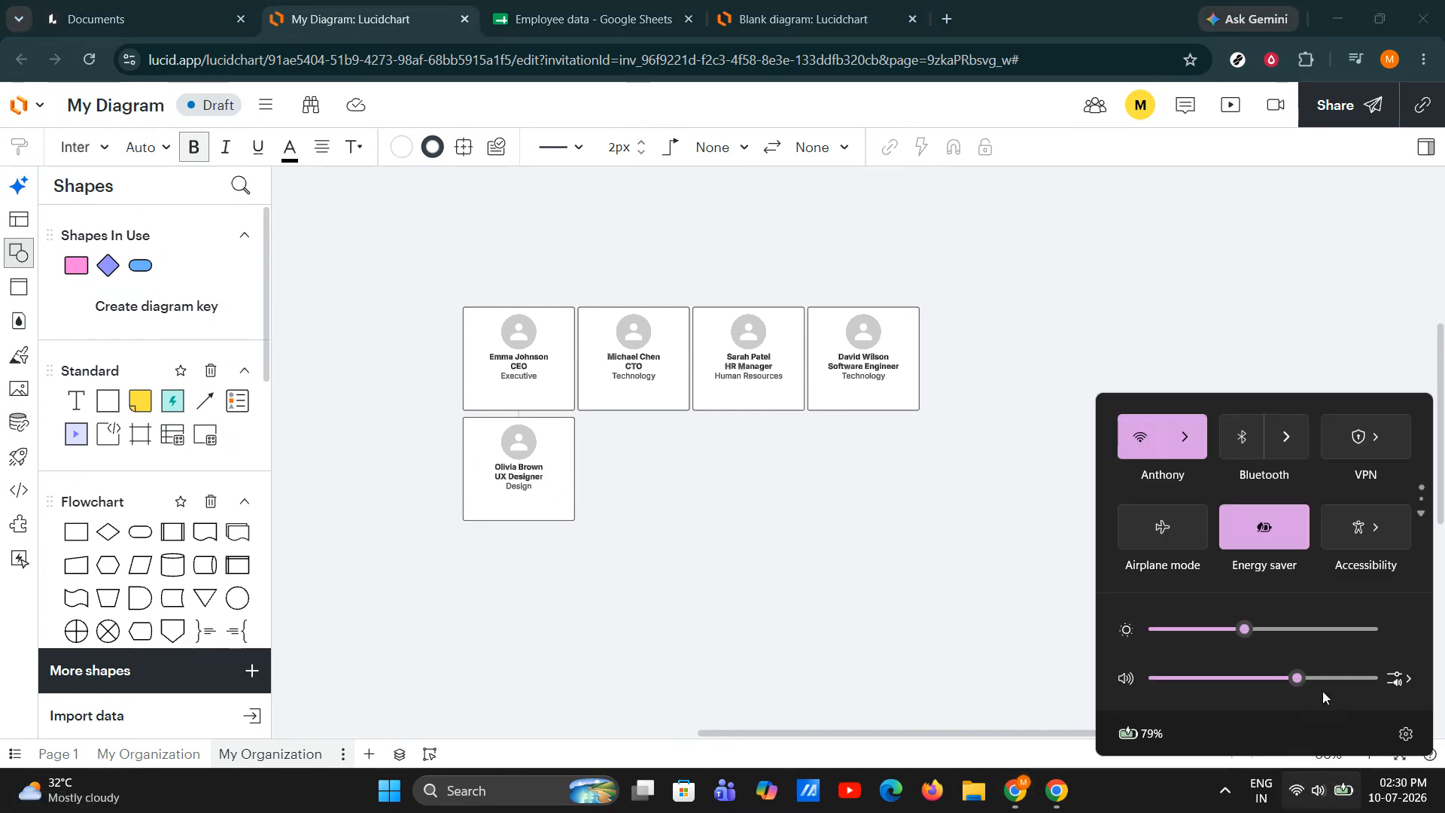
{"action": "left_click", "coordinate": [1361, 449]}
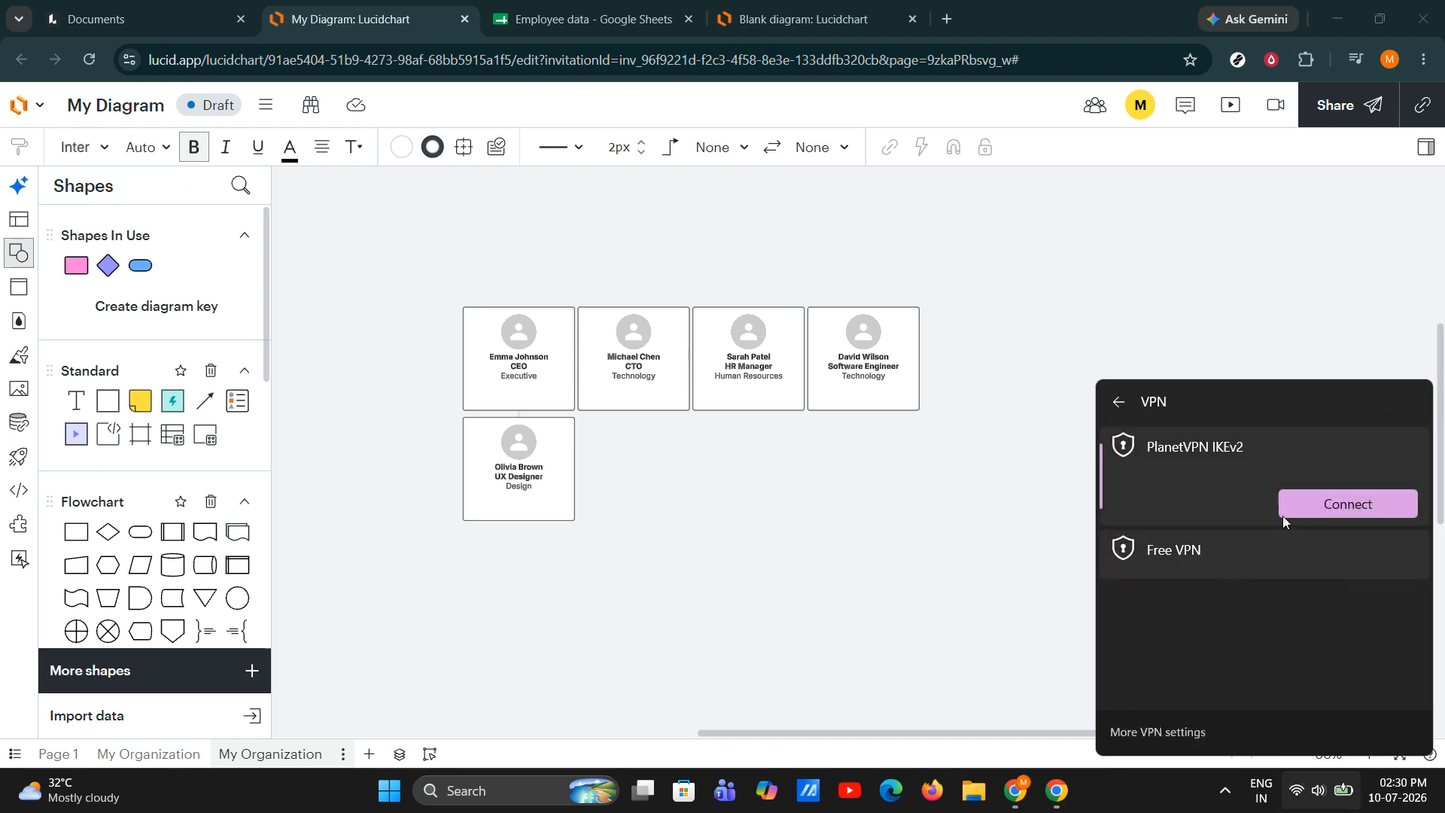
{"action": "left_click", "coordinate": [1119, 399]}
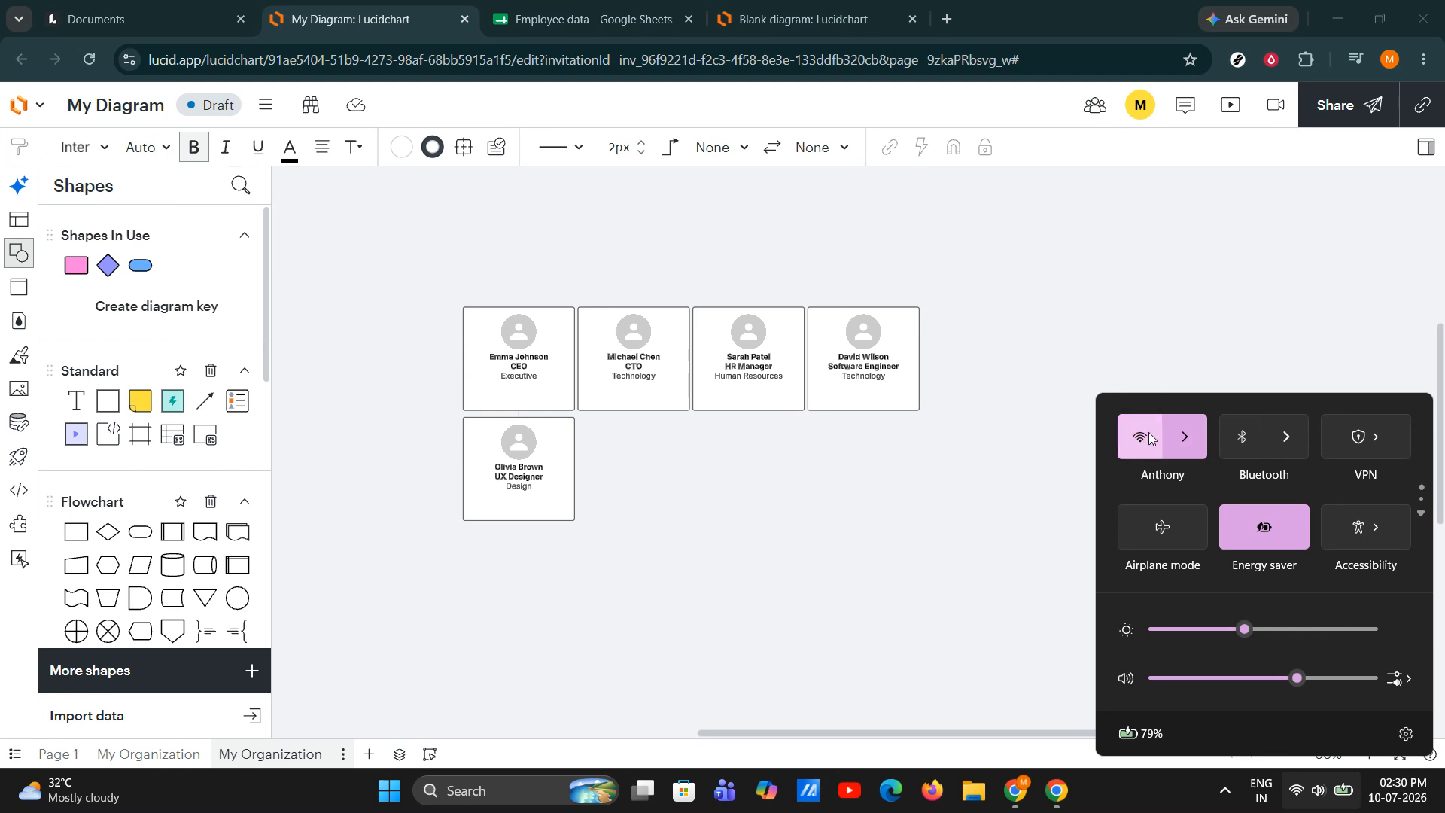
{"action": "left_click", "coordinate": [1062, 301]}
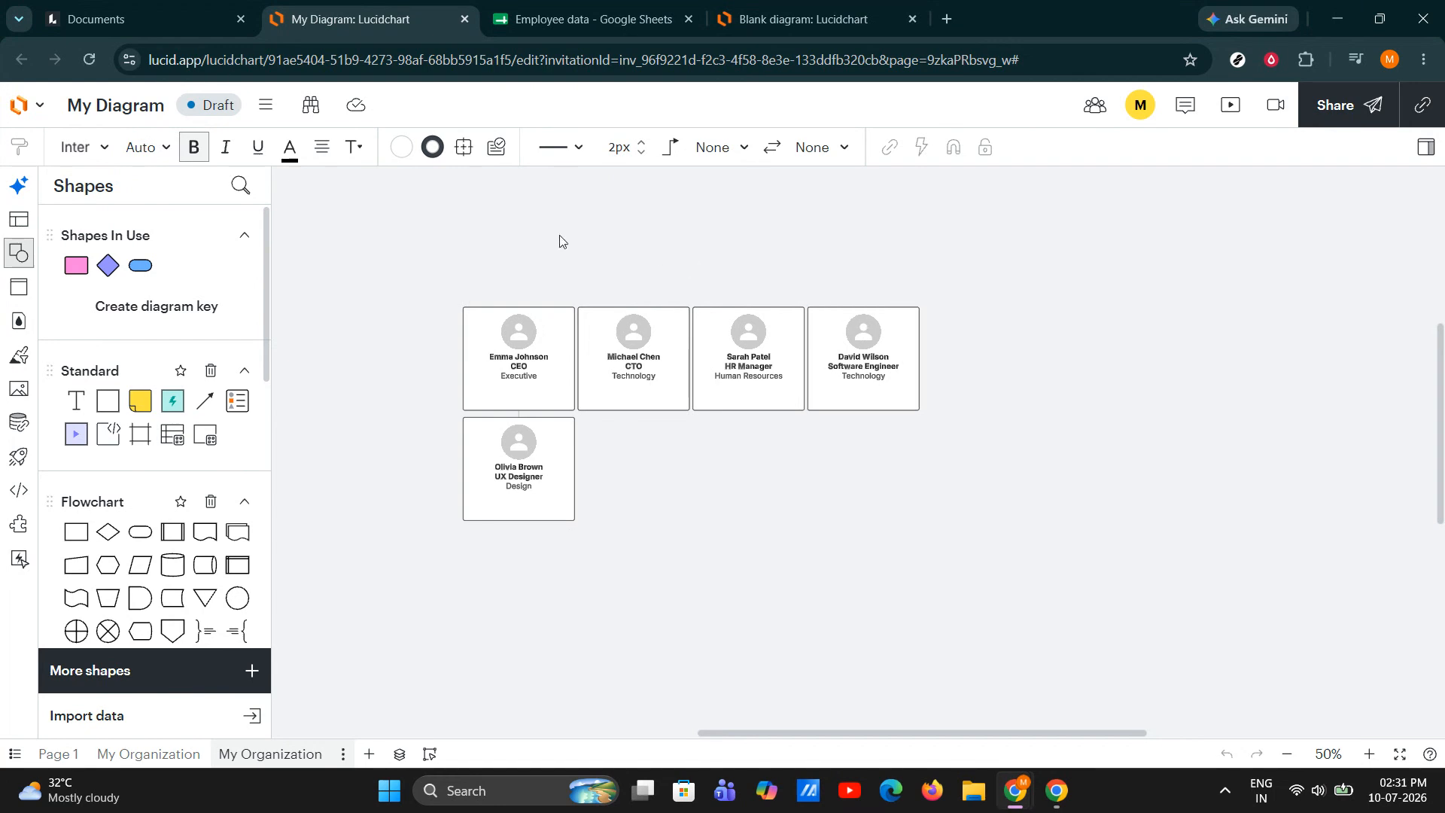
Select the org chart to show its data options and switch the browser to full screen
{"action": "left_click", "coordinate": [594, 297]}
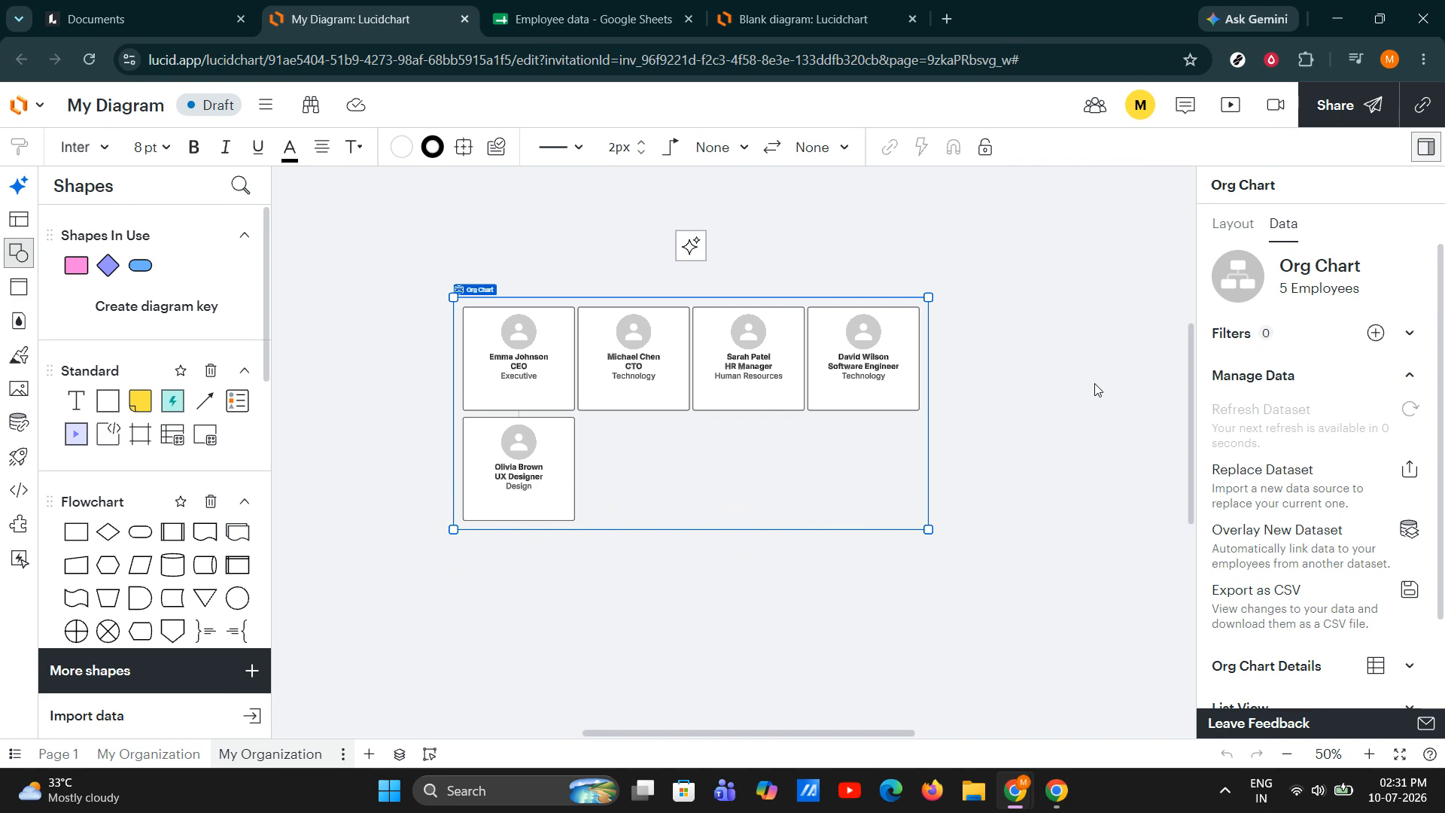
{"action": "key", "text": "F11"}
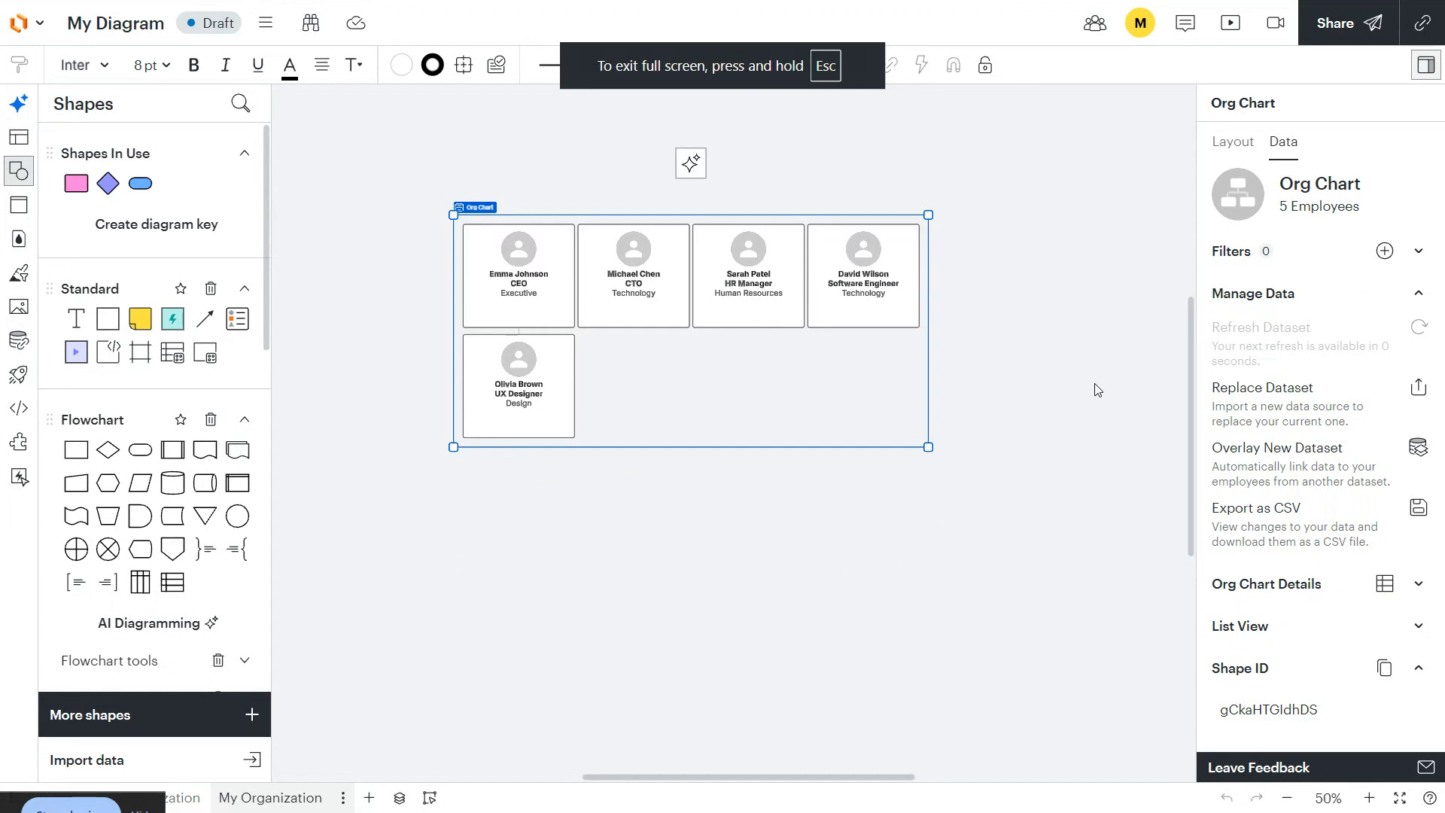